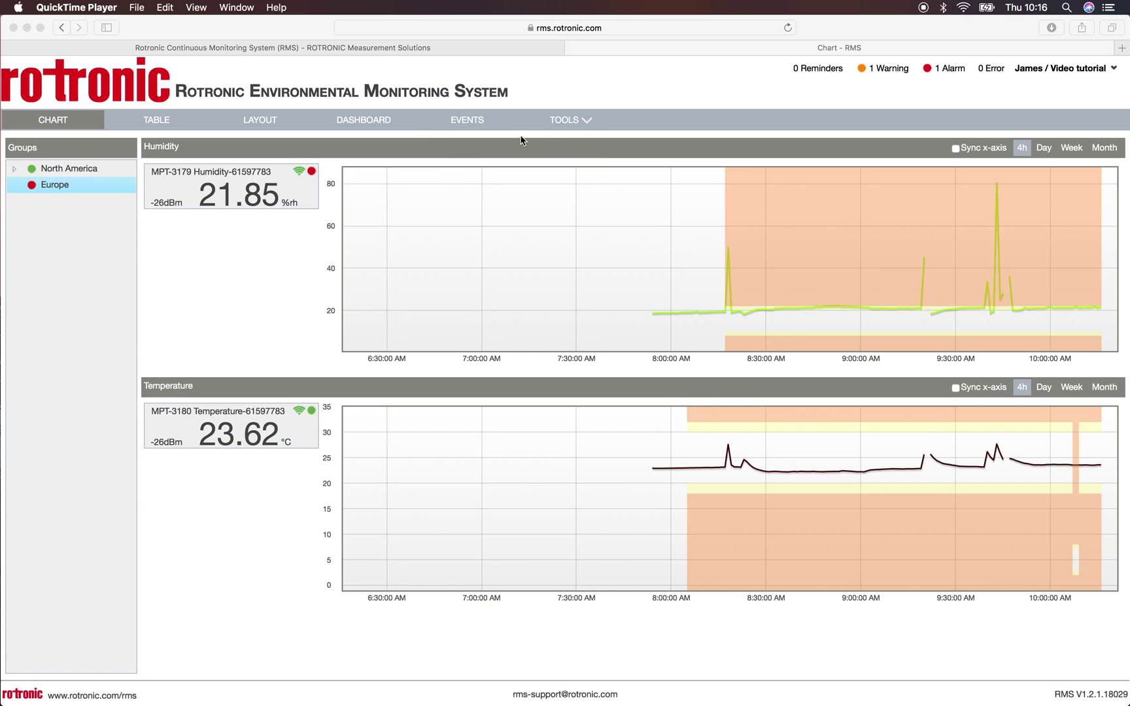
Open RMS Setup from the Tools menu and show the Scripts page
left_click(587, 120)
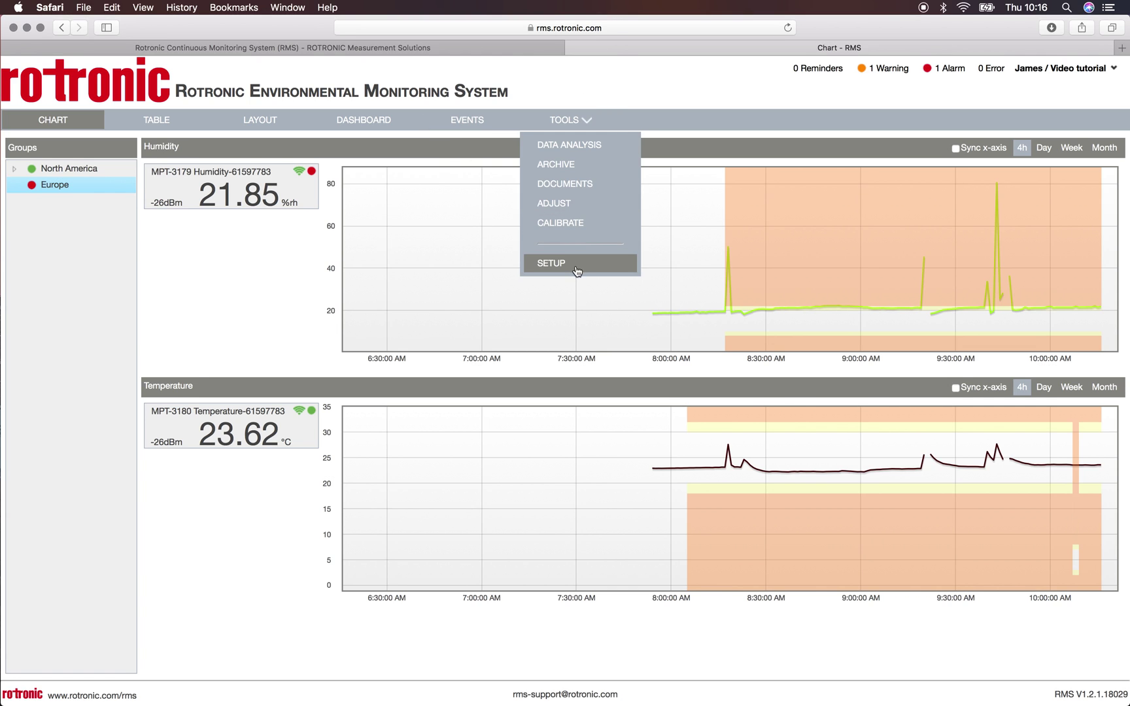
left_click(577, 265)
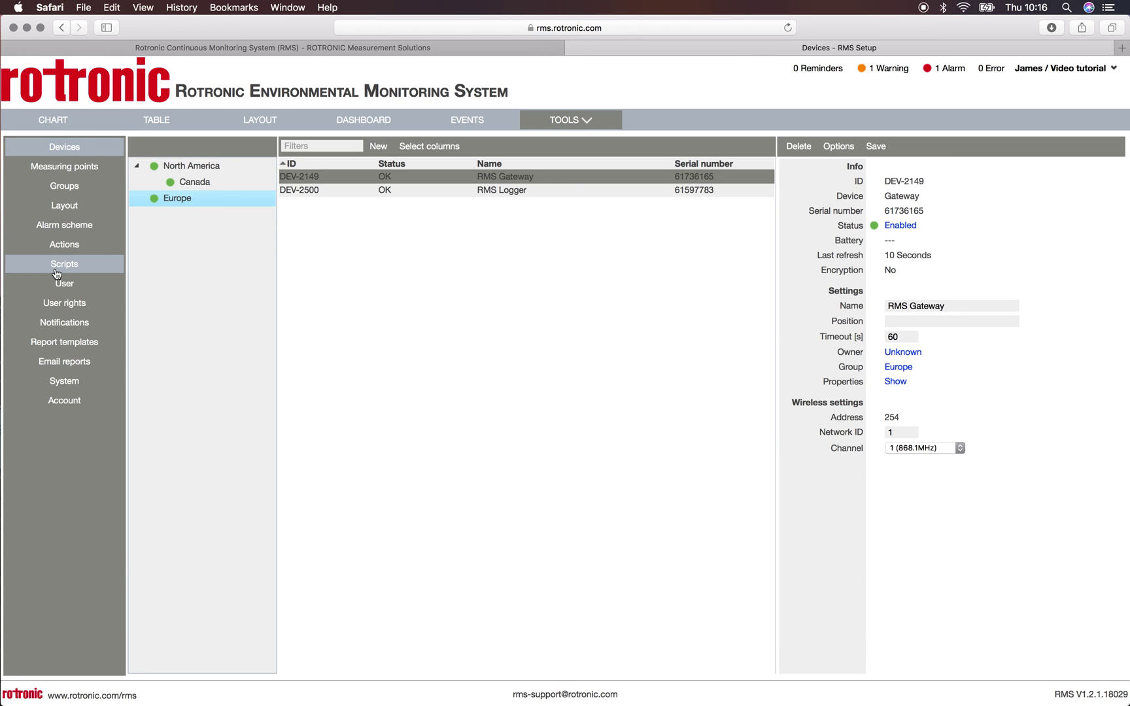
left_click(57, 273)
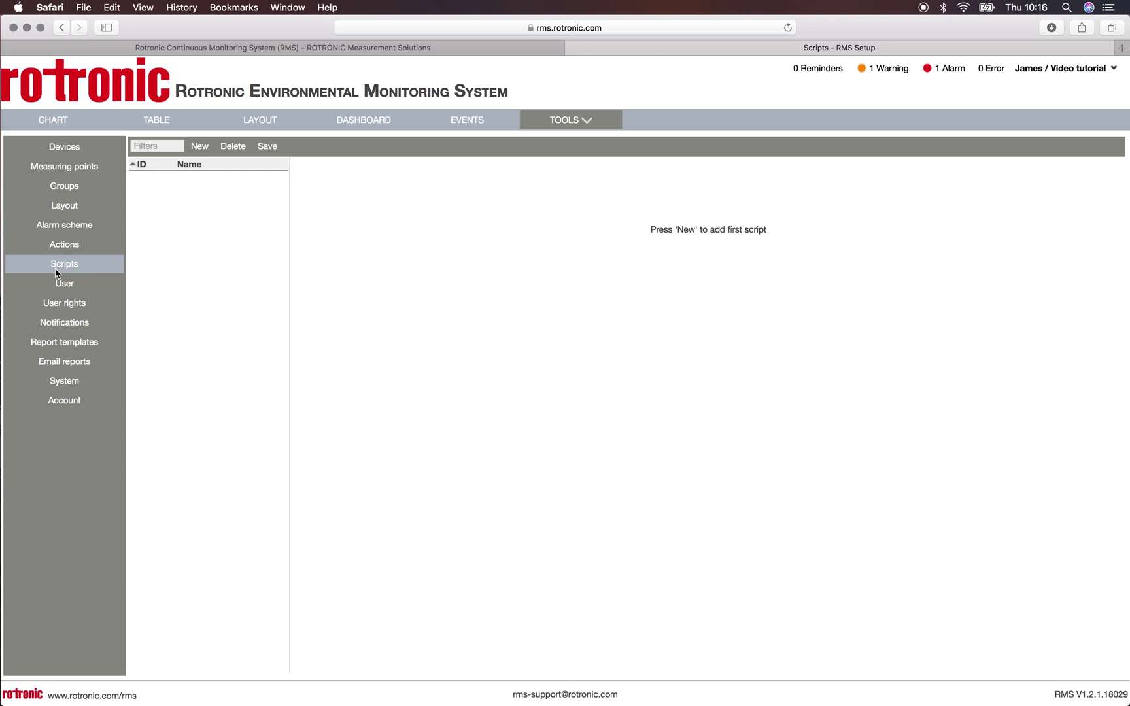
Create script SCR-686 named 'Video tutorial script' and review its alarm level options
left_click(199, 146)
type("V")
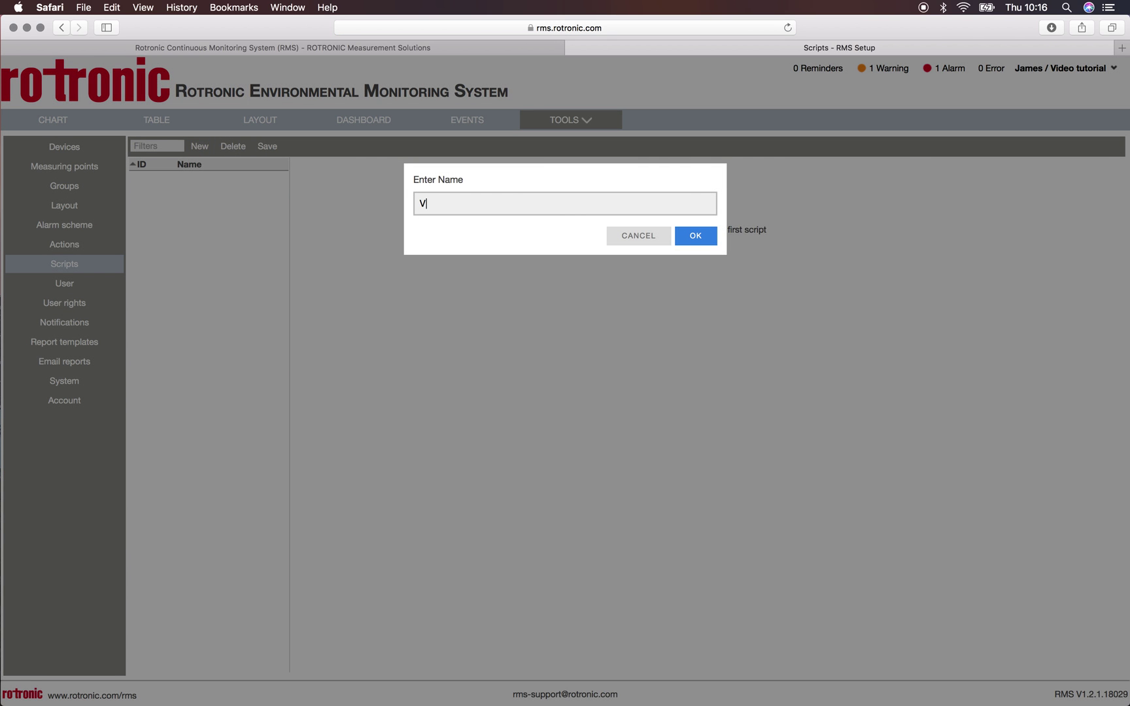
type("ideo tut")
type("orial ")
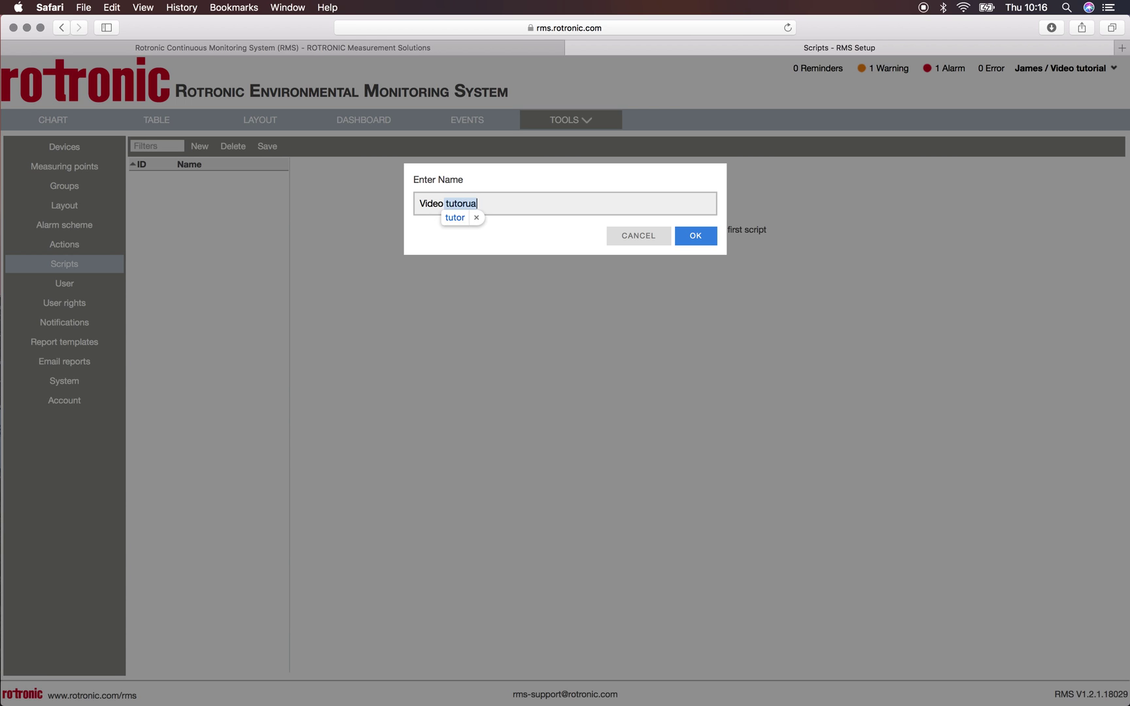
type("script")
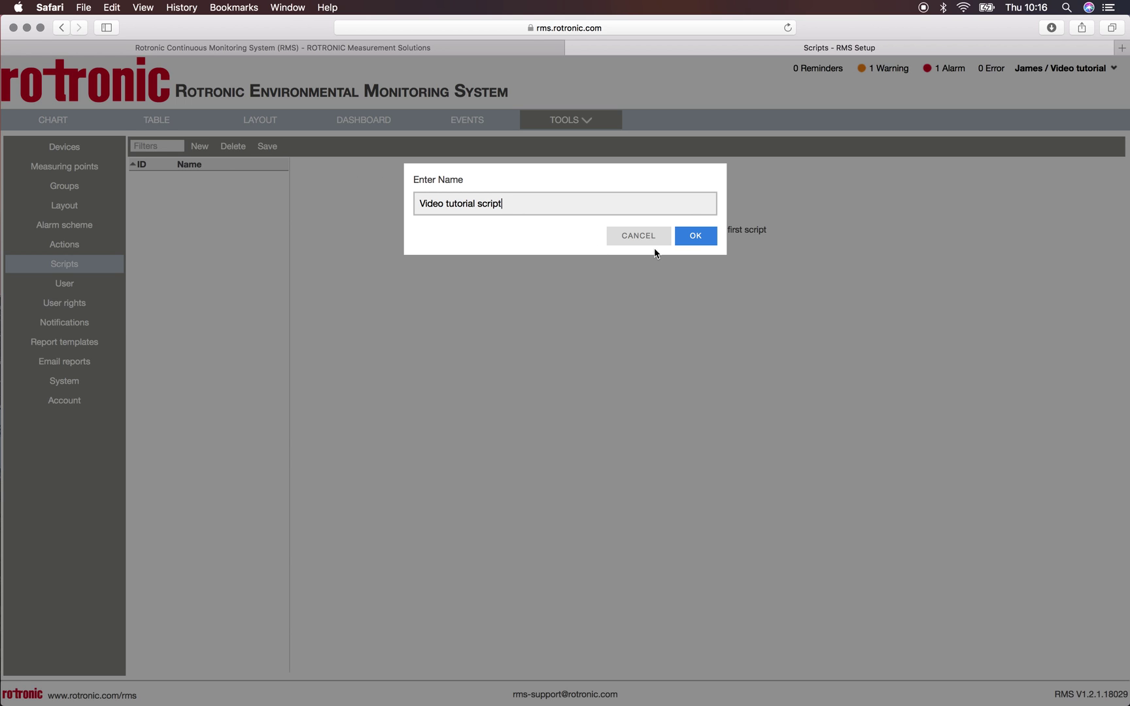
left_click(697, 238)
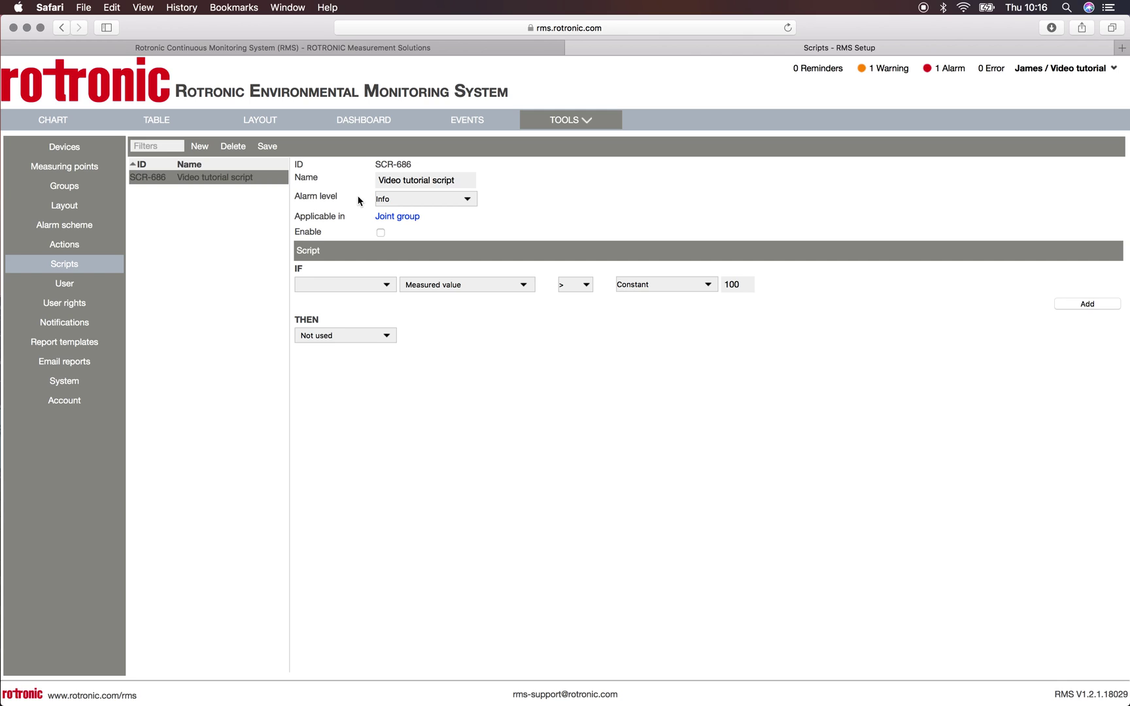
left_click(423, 203)
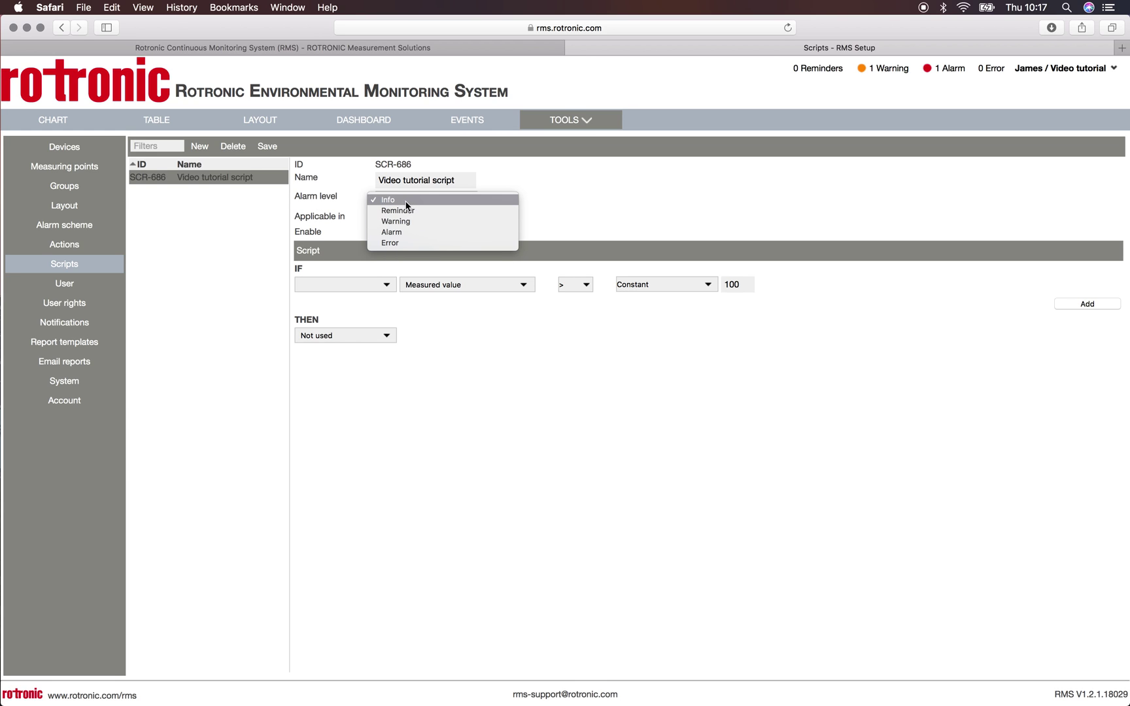
left_click(406, 204)
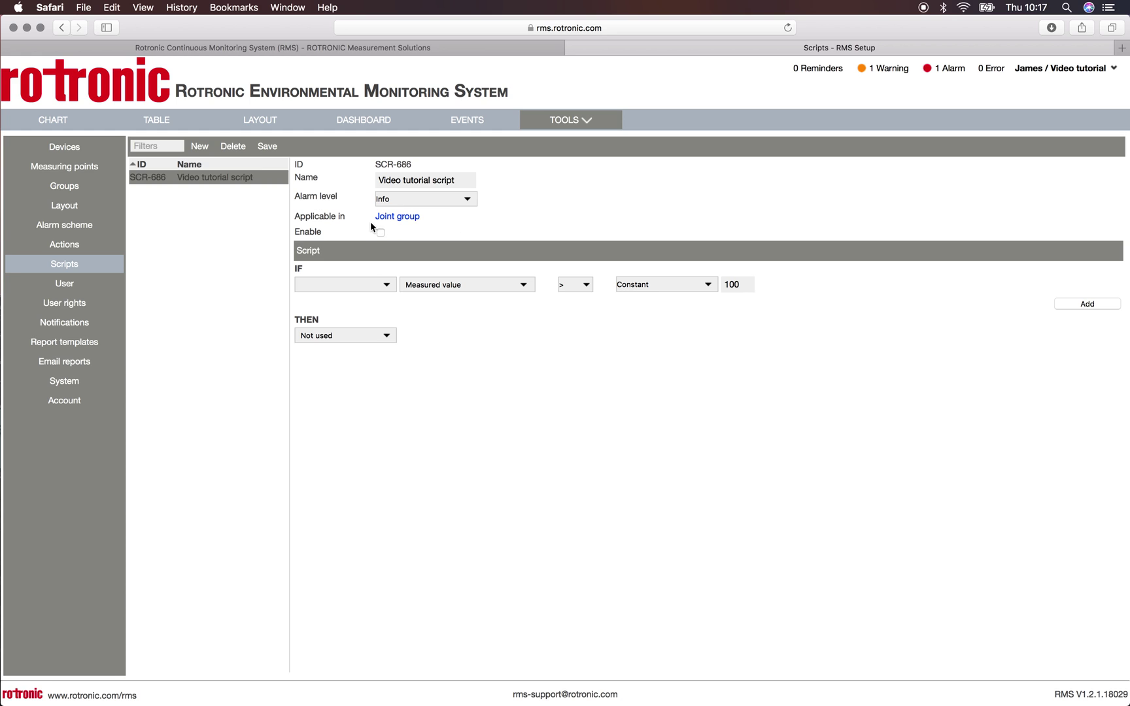
left_click(398, 218)
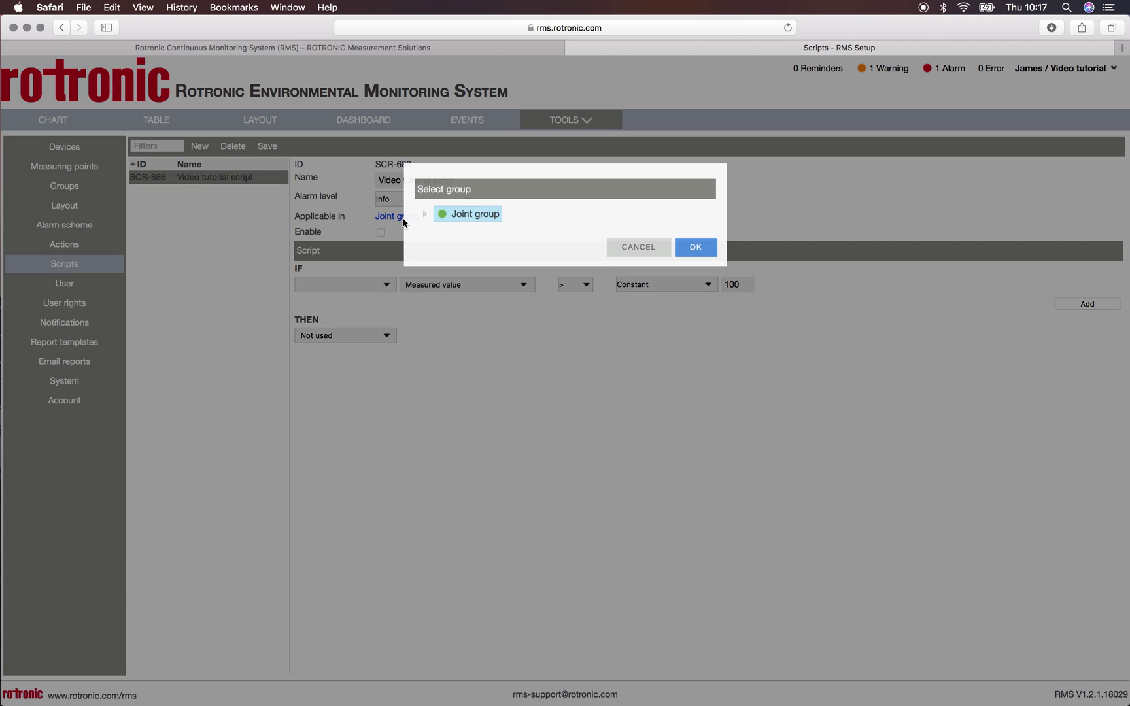
left_click(423, 216)
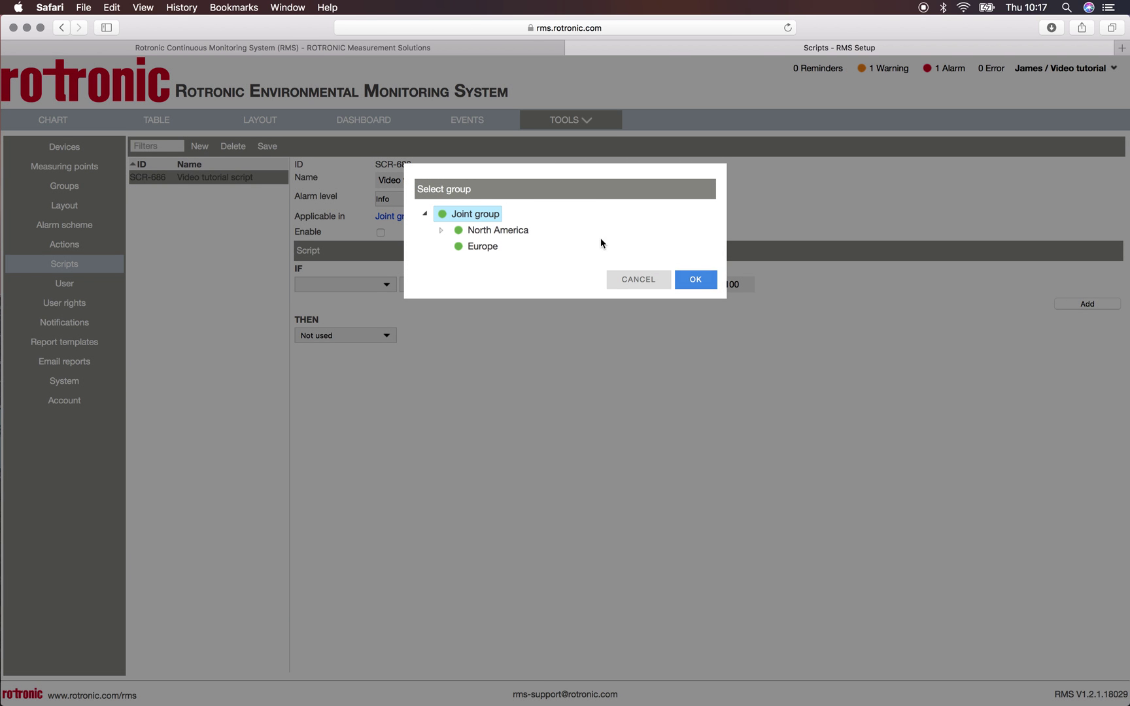
left_click(686, 274)
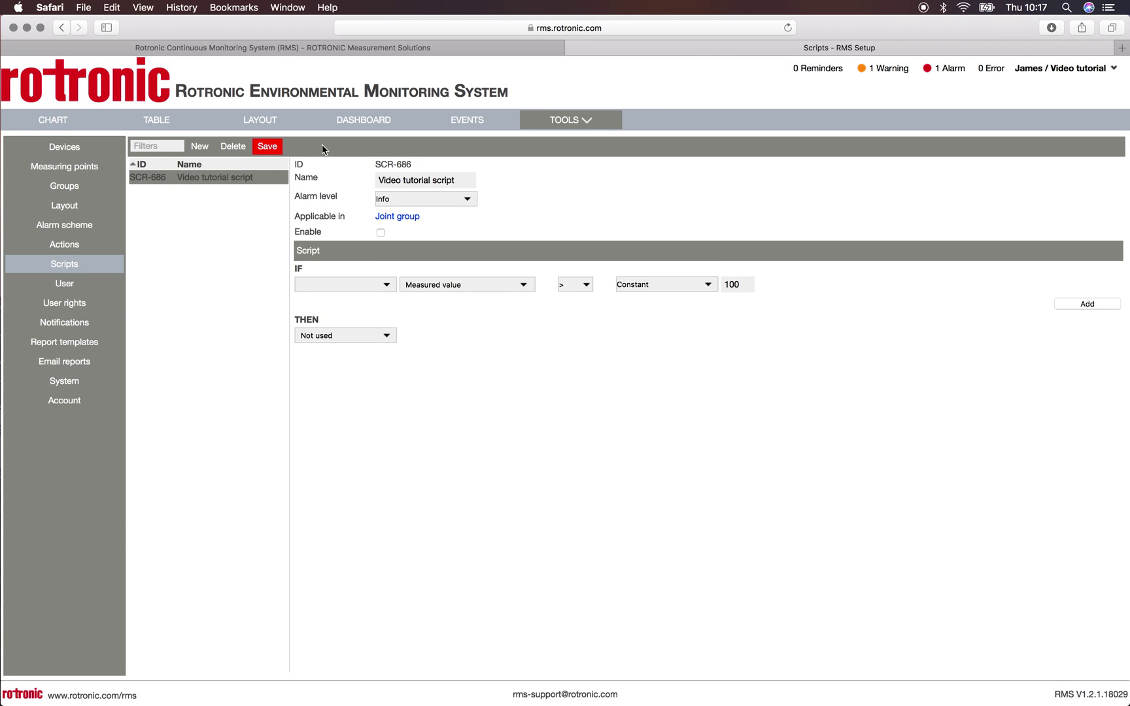
left_click(270, 148)
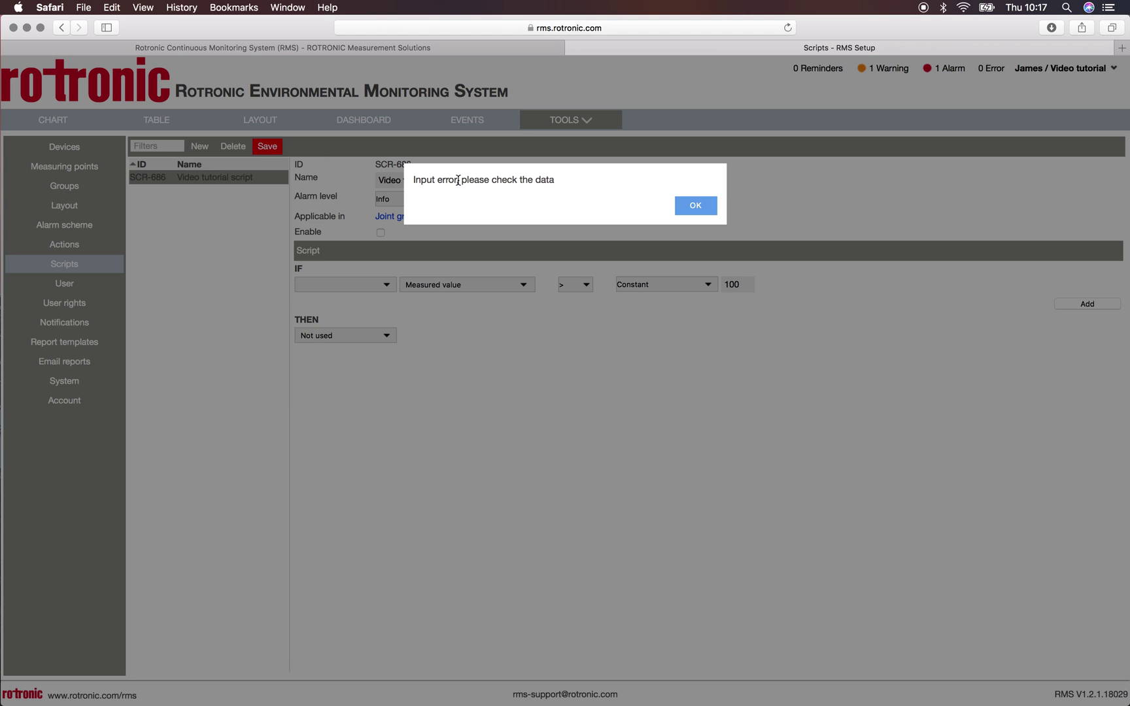
left_click(694, 205)
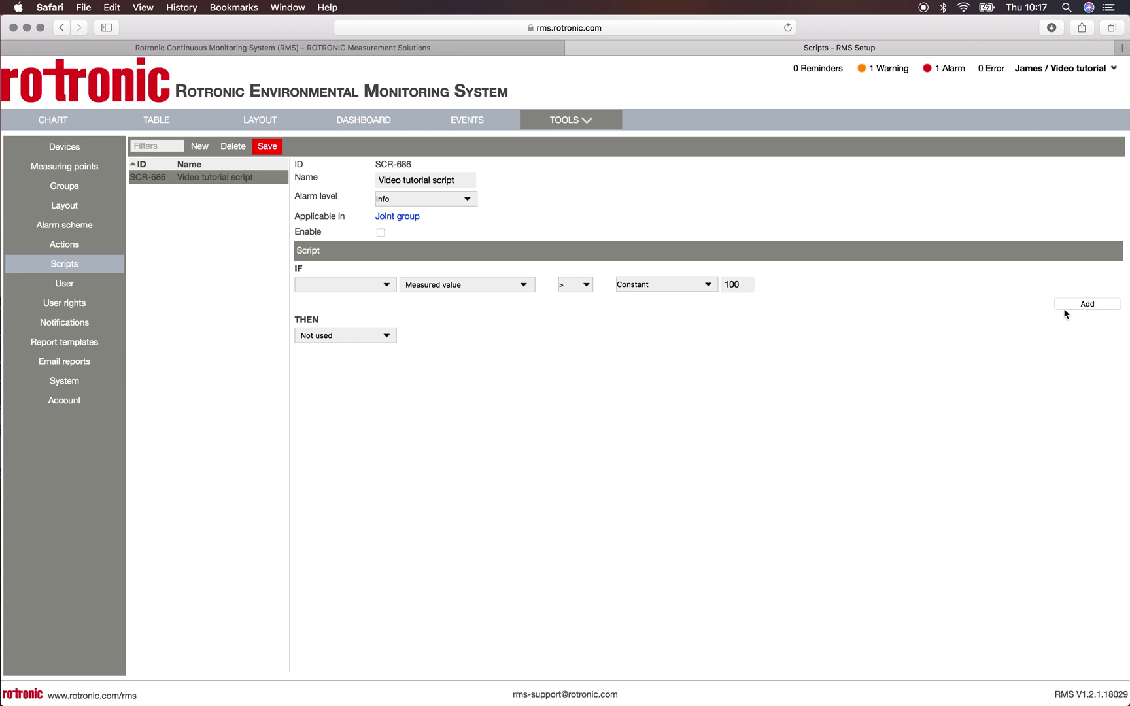
Add an OR condition with rows on Humidity-61597783 and Temperature-61597783
left_click(1087, 304)
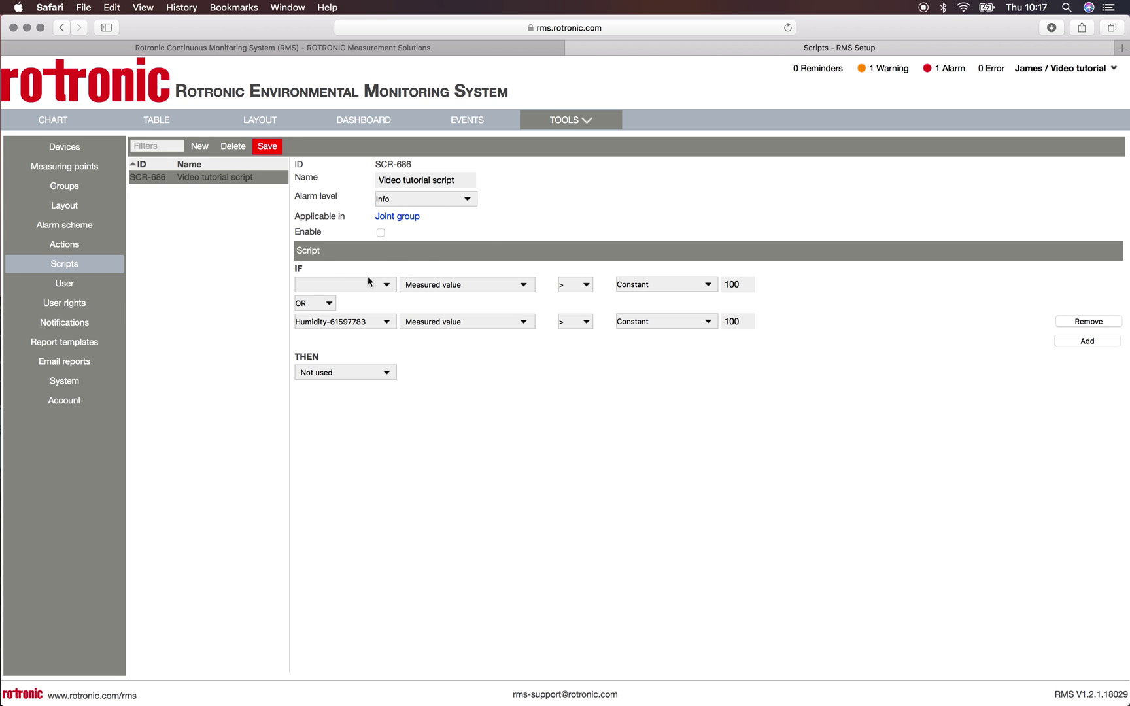
left_click(330, 305)
left_click(388, 285)
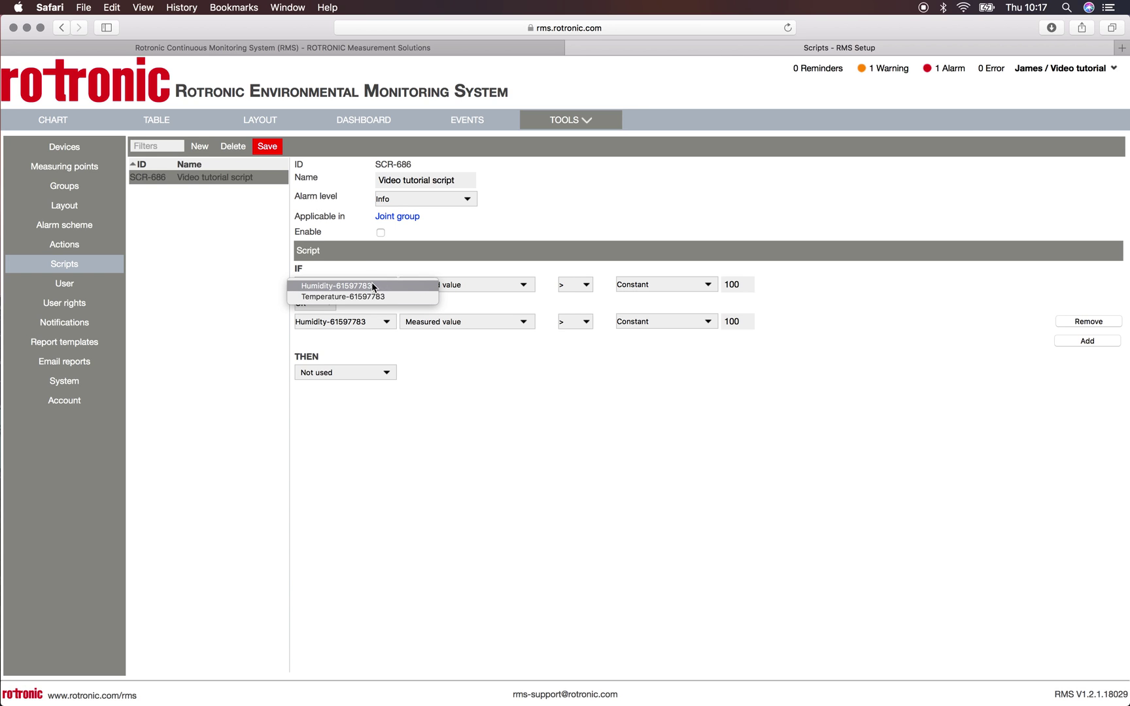
left_click(344, 287)
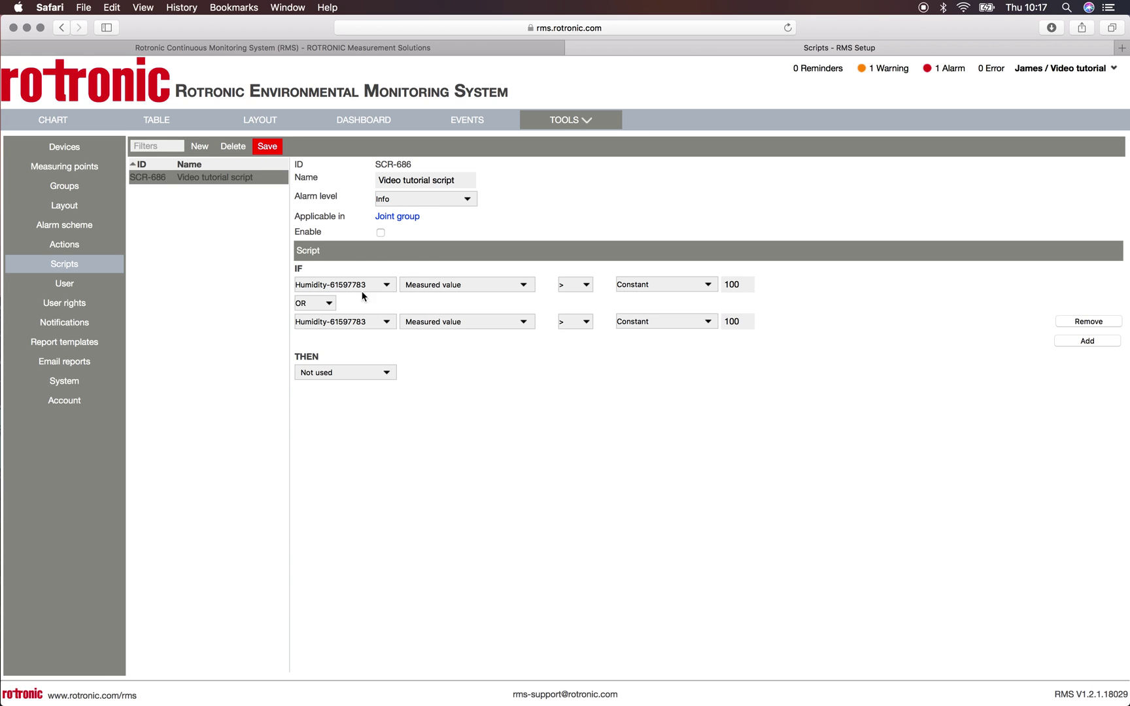
left_click(384, 322)
left_click(362, 334)
left_click(524, 286)
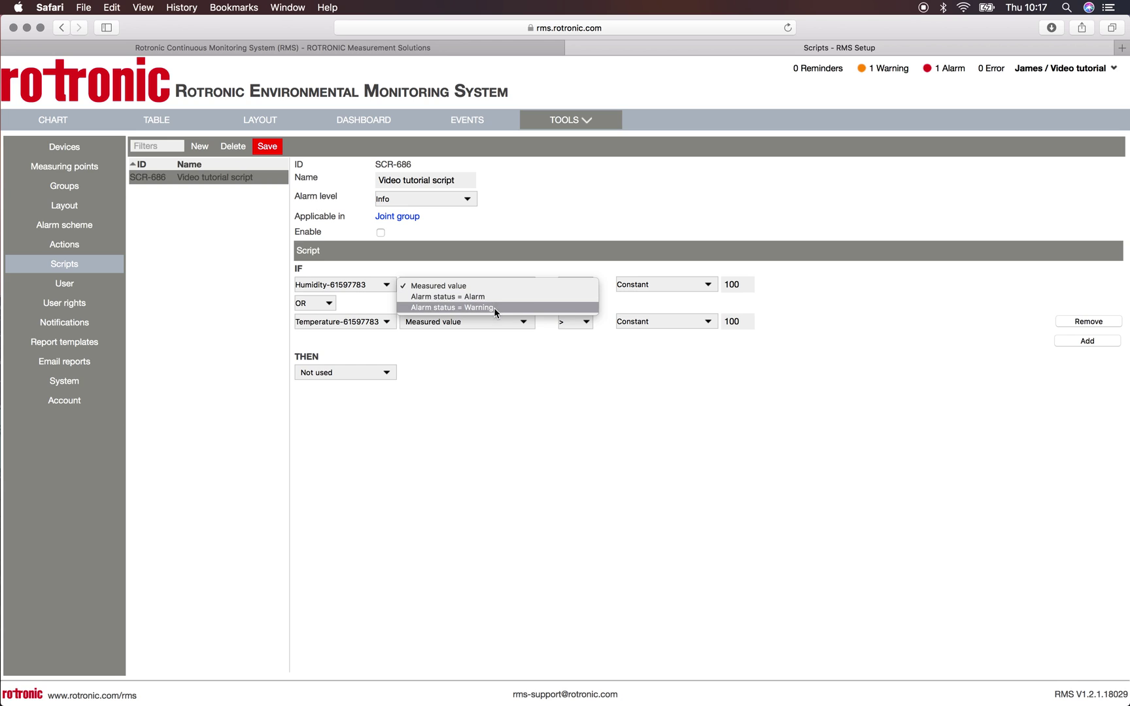
Keep humidity as Measured value > Constant and change the threshold from 100 to 50
left_click(477, 285)
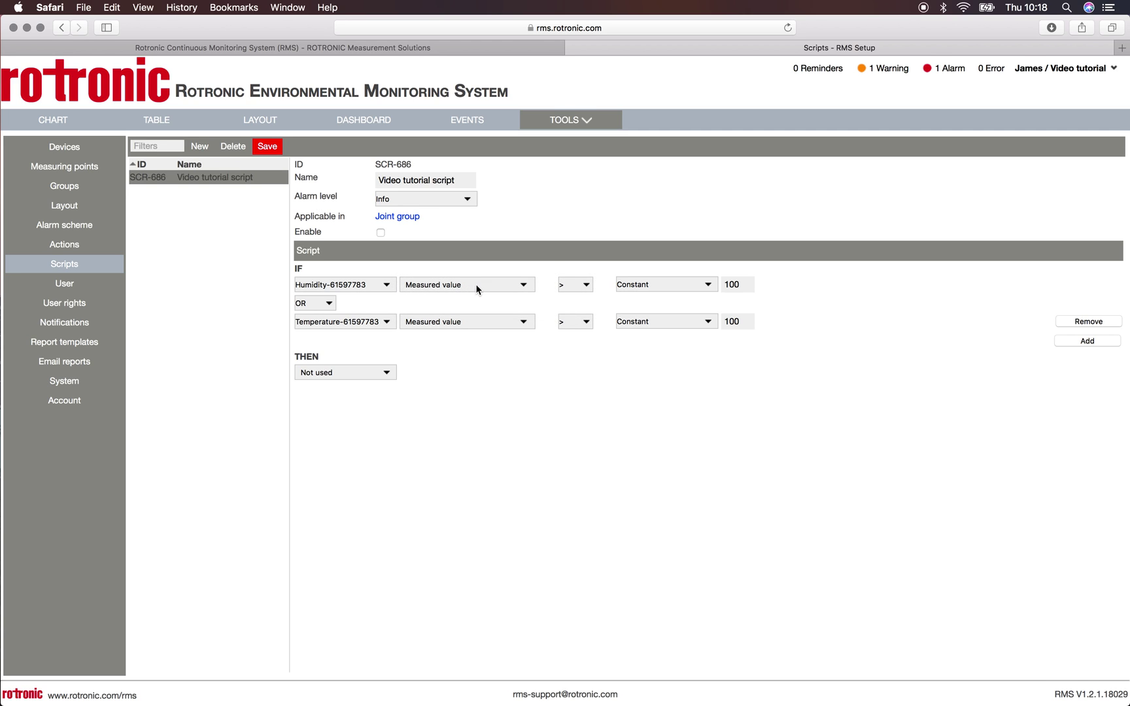
left_click(590, 290)
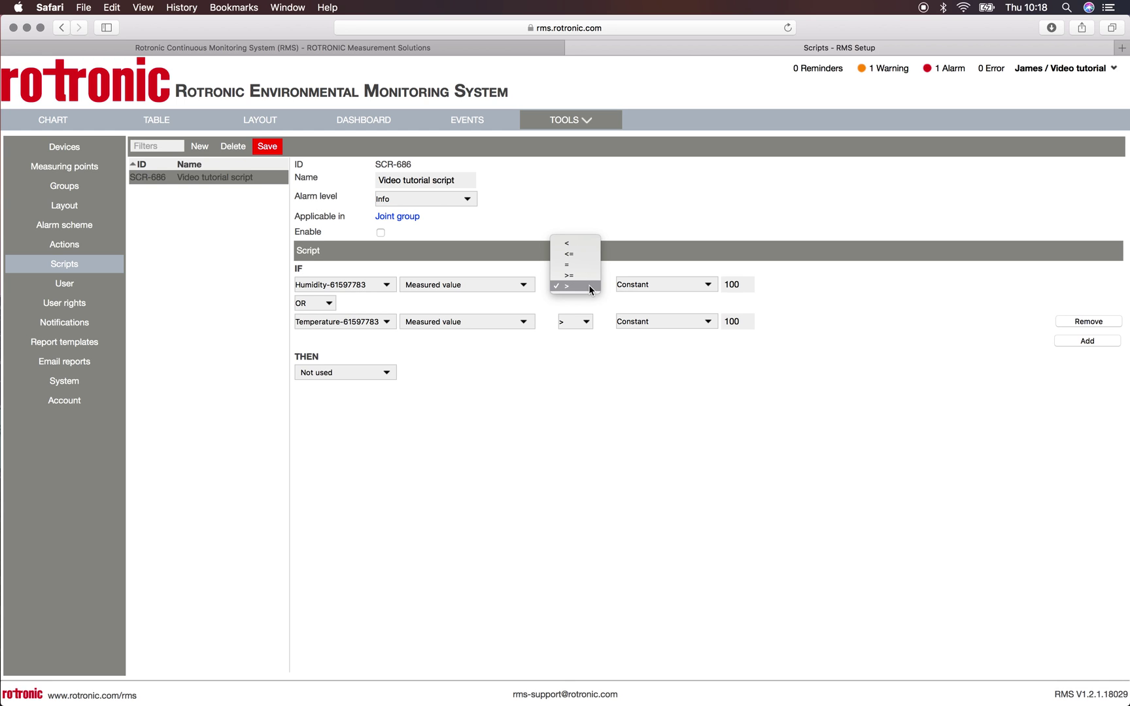
left_click(589, 285)
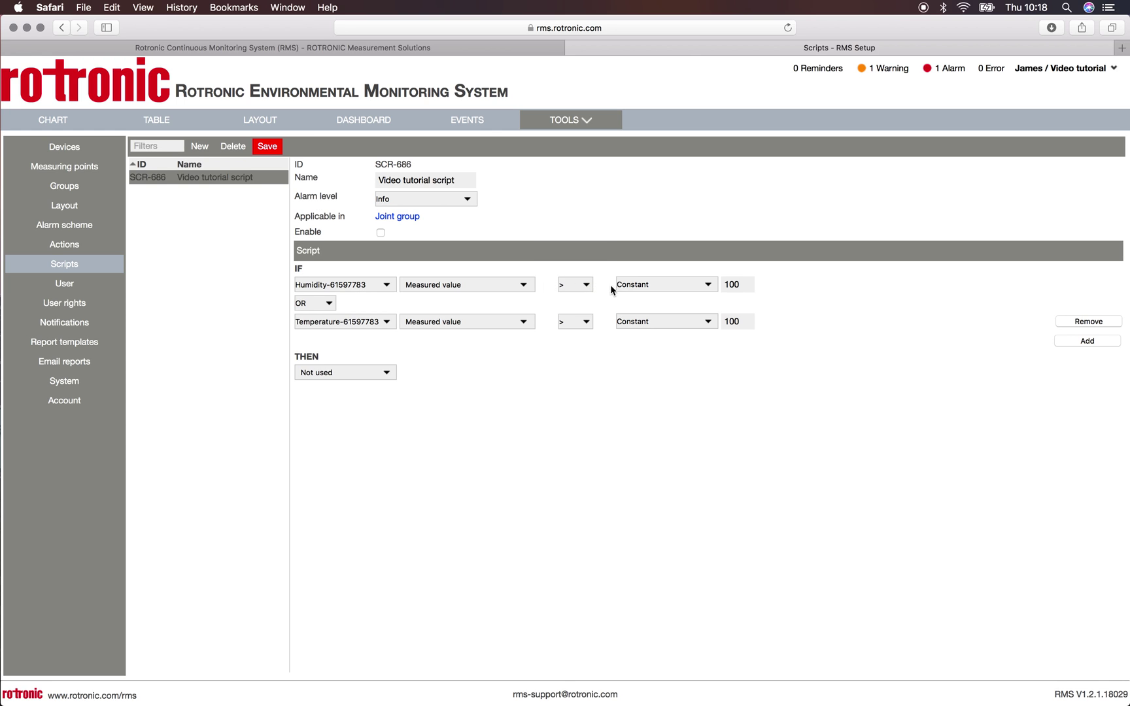
left_click(709, 286)
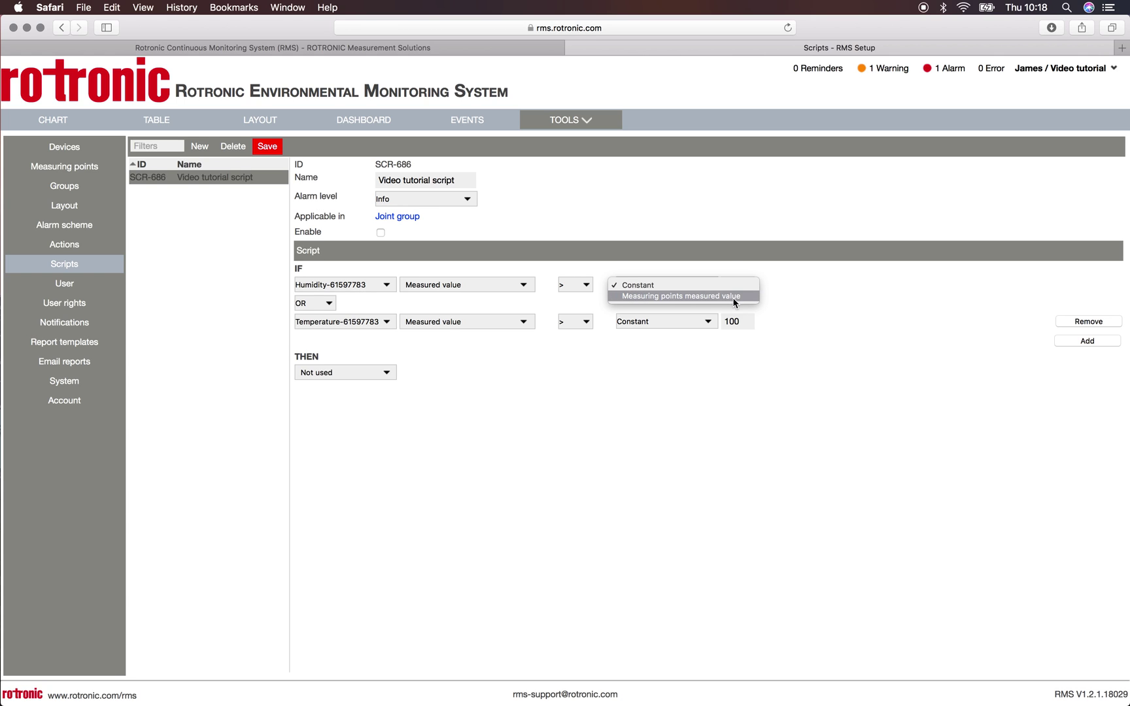
left_click(772, 295)
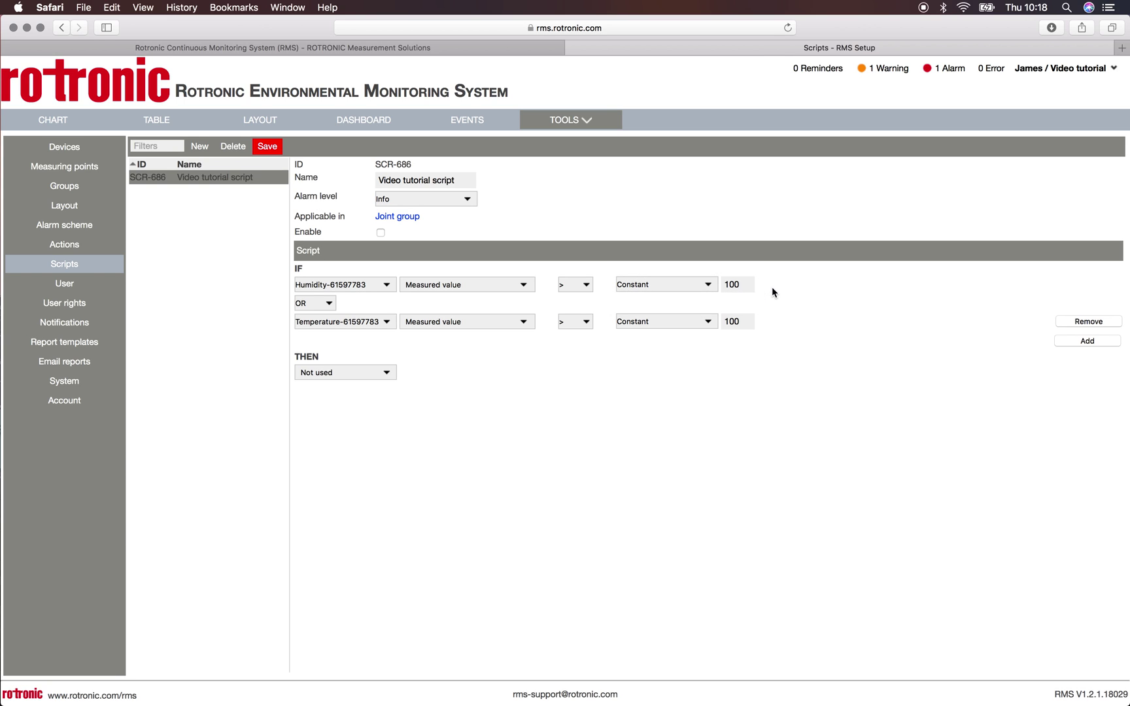
left_click(740, 288)
left_click_drag(747, 287, 710, 285)
type("50")
Switch the temperature condition to Alarm status = Alarm and review the THEN actions
left_click(525, 321)
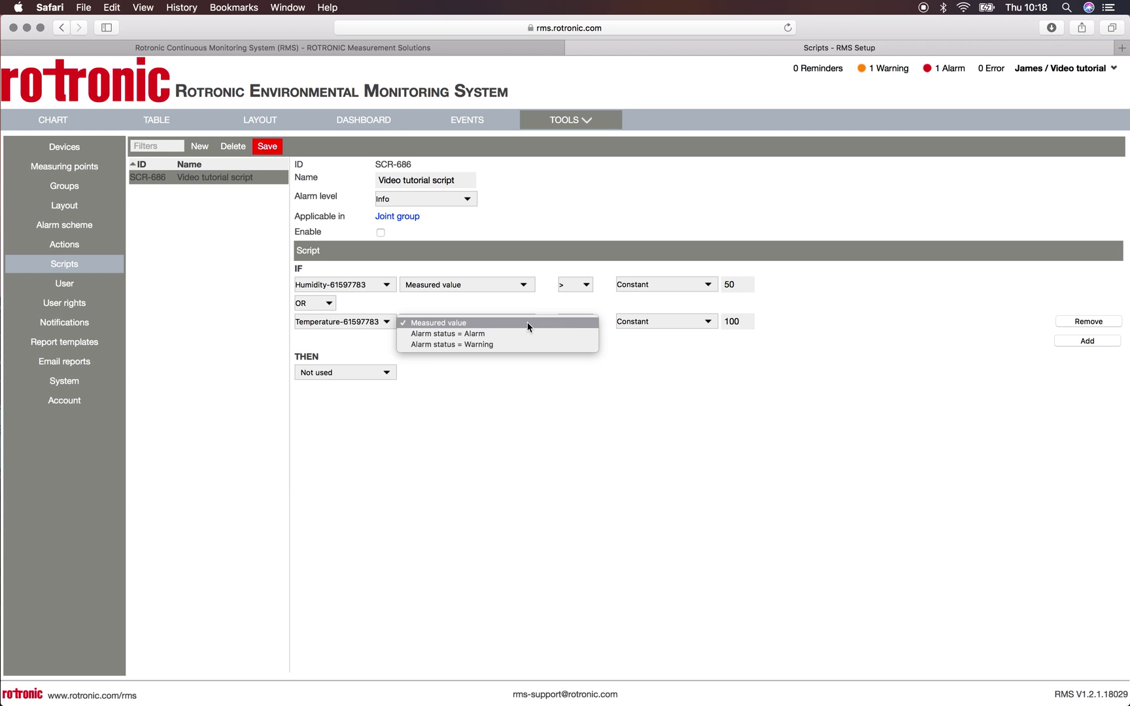
left_click(493, 335)
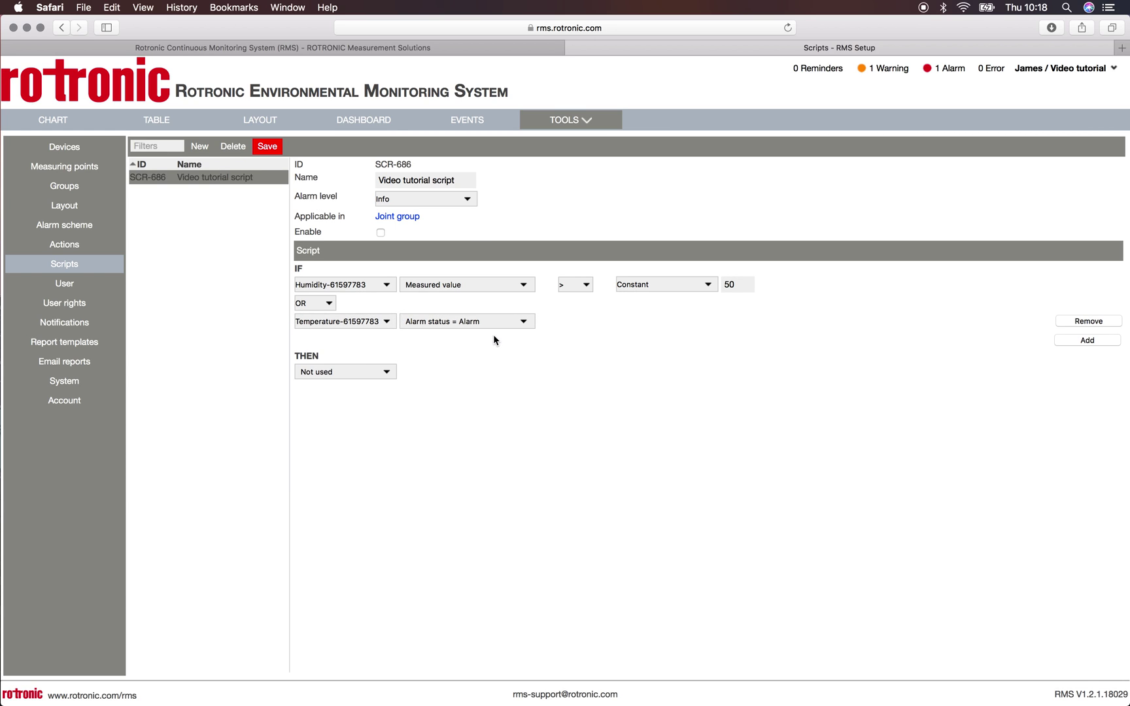
left_click(386, 374)
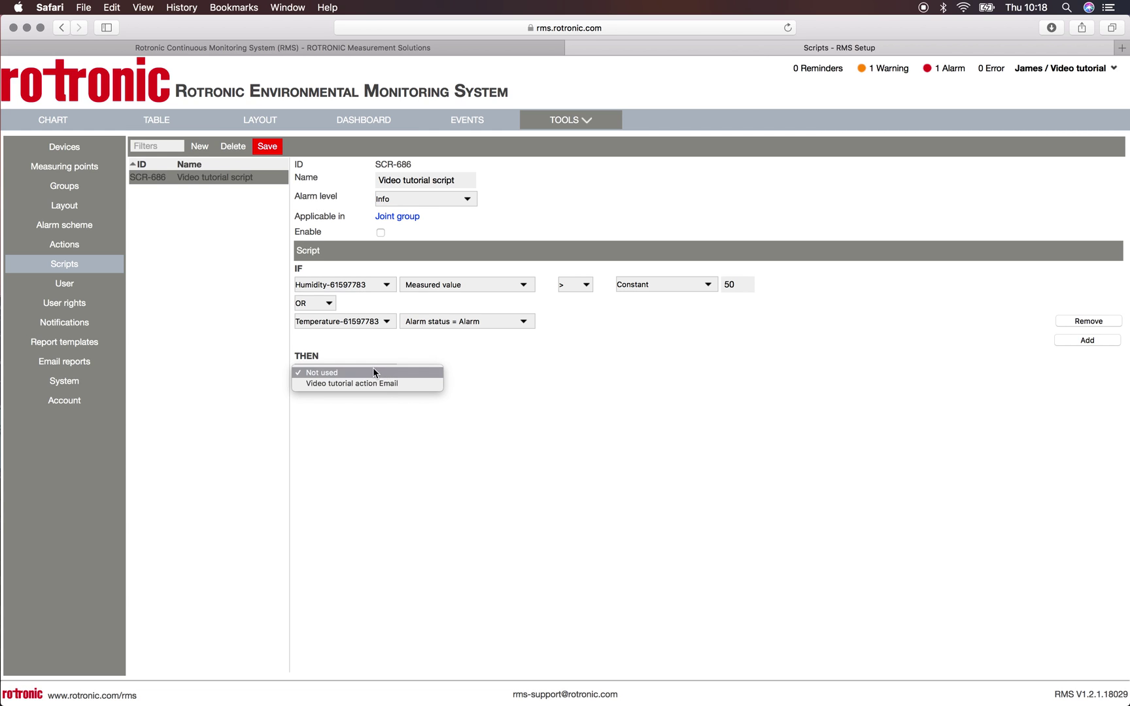
Leave THEN as Not used, save, enable the script, and save again
left_click(358, 372)
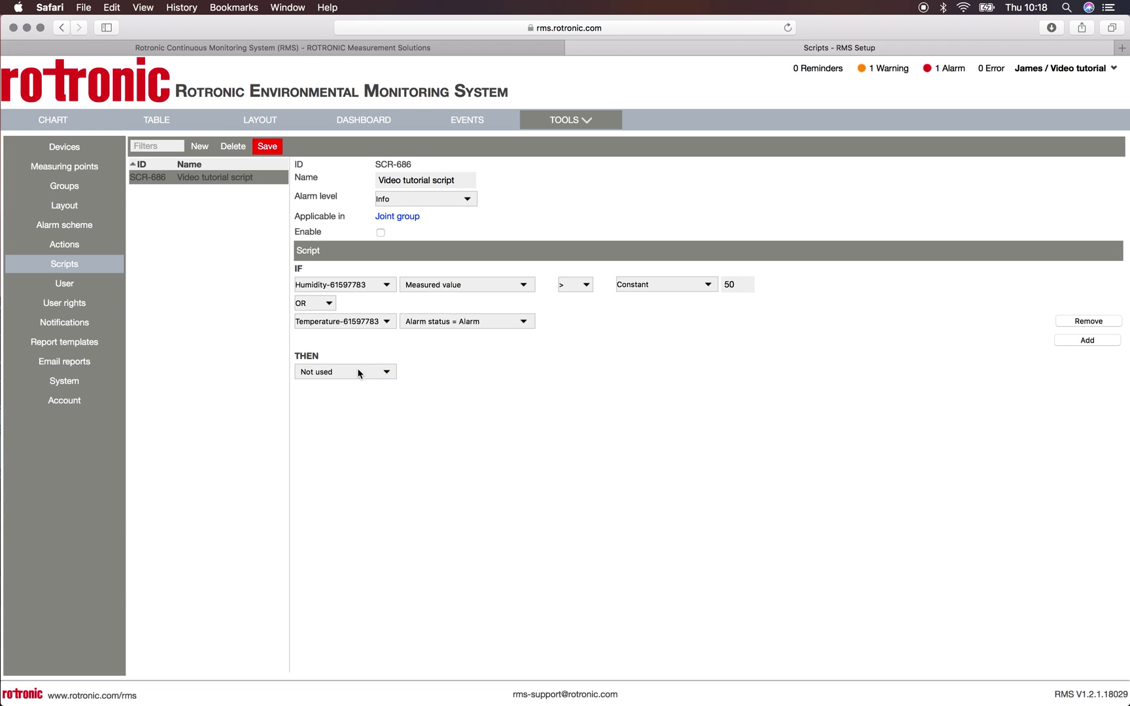
left_click(269, 148)
left_click(381, 233)
left_click(275, 151)
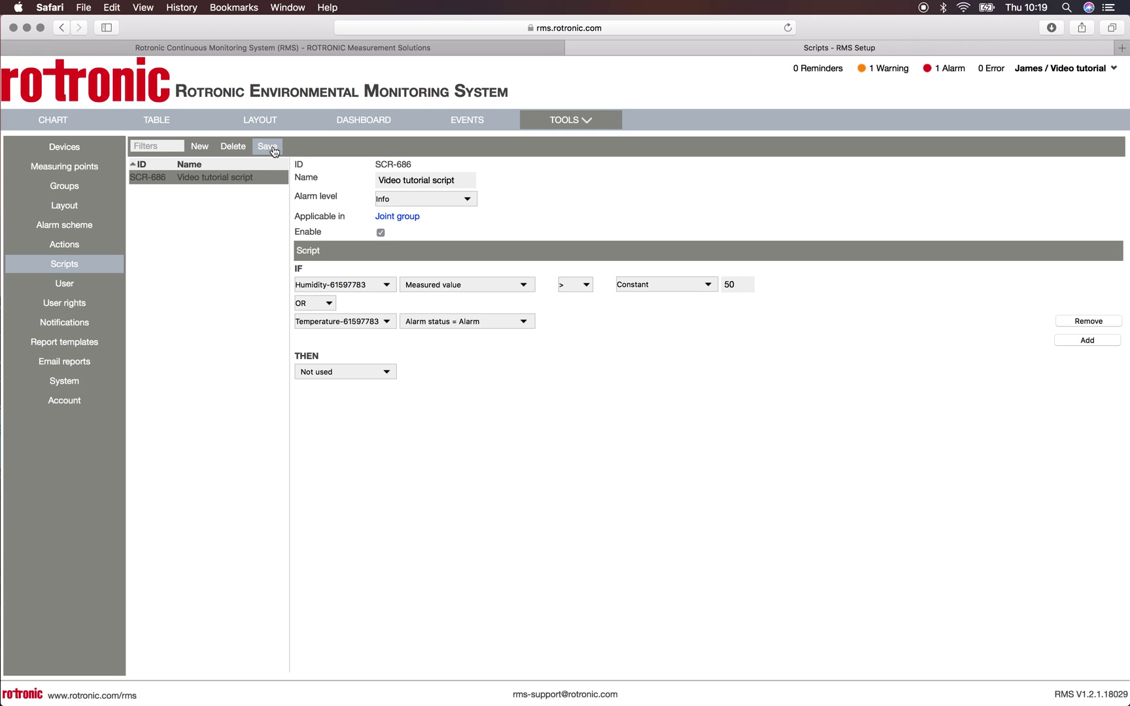